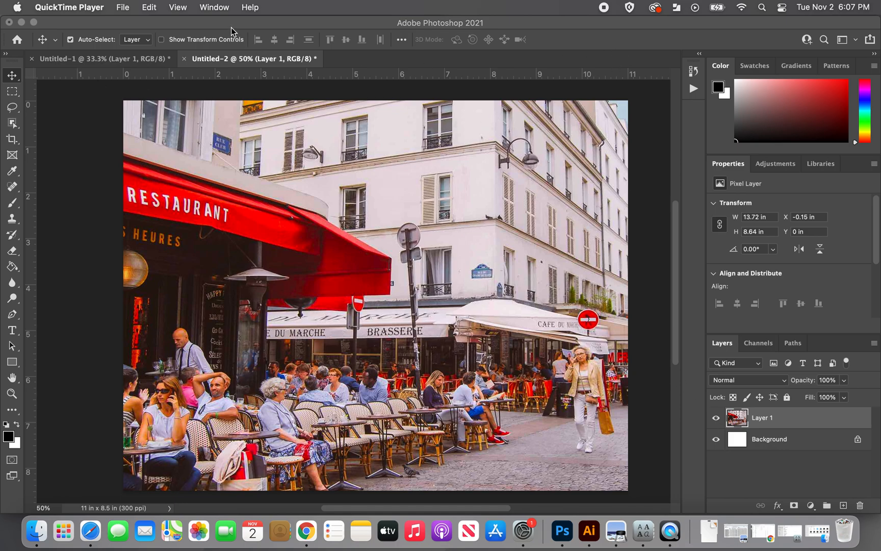
Switch to Photoshop and display the Actions panel with its list of recorded actions.
click(127, 82)
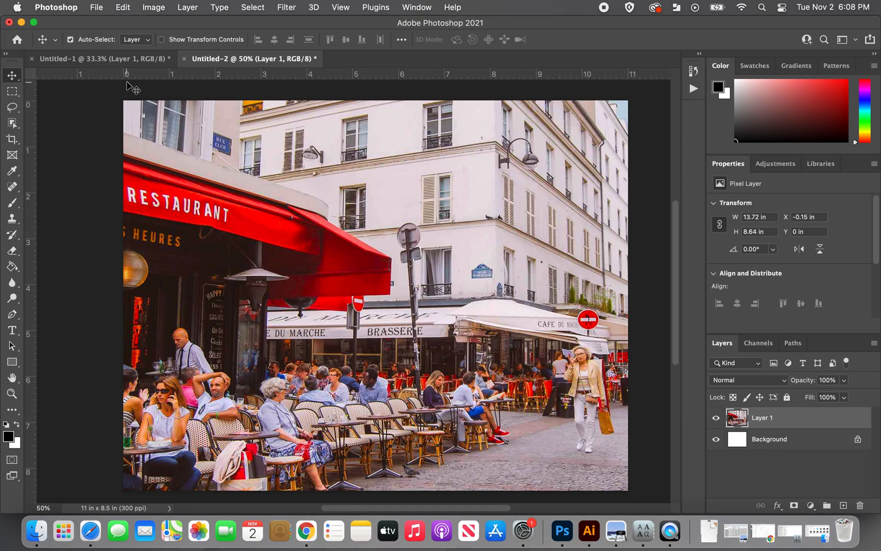
click(411, 8)
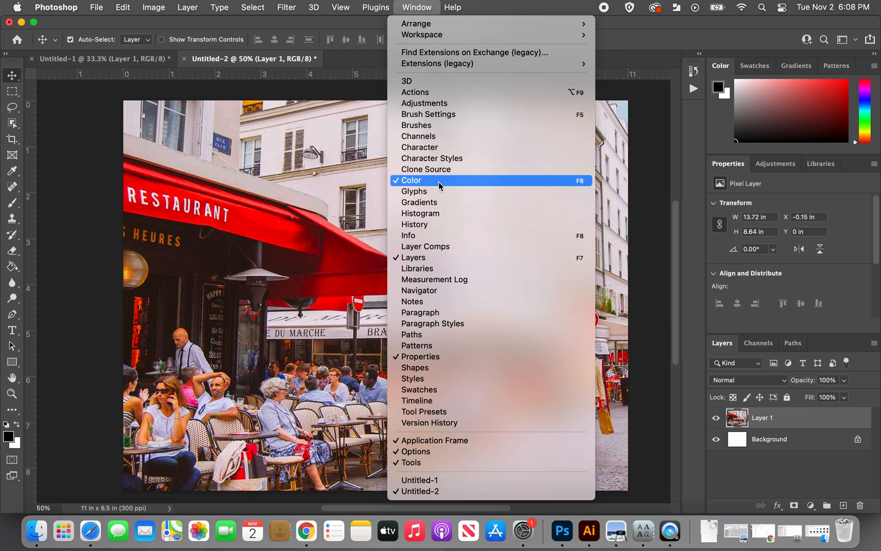
click(441, 93)
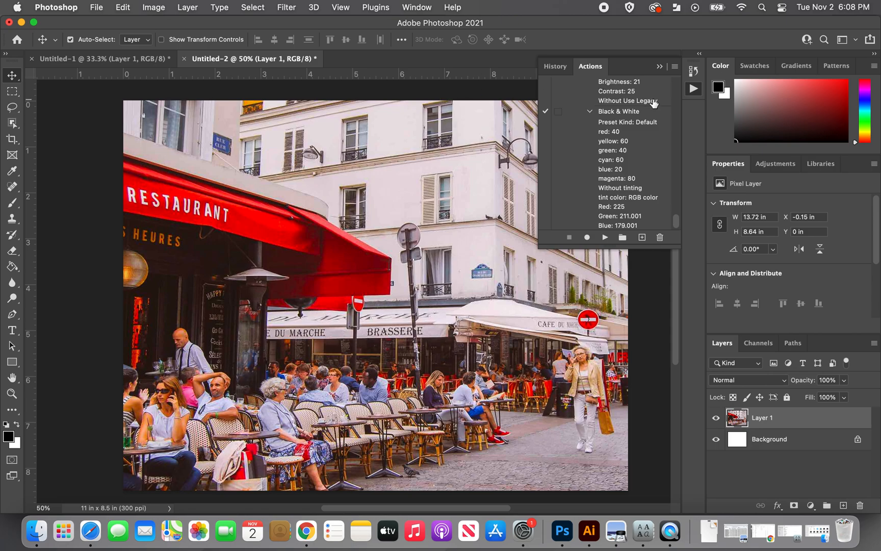
click(560, 67)
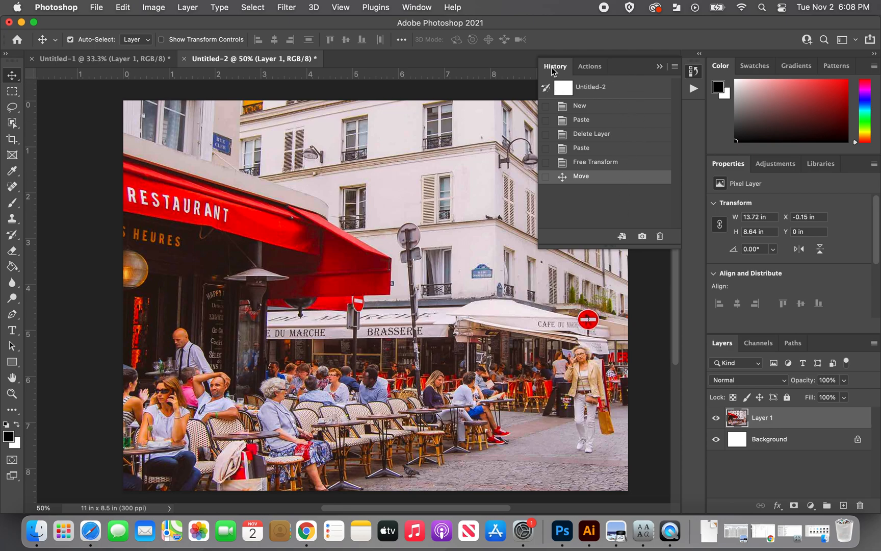
click(590, 71)
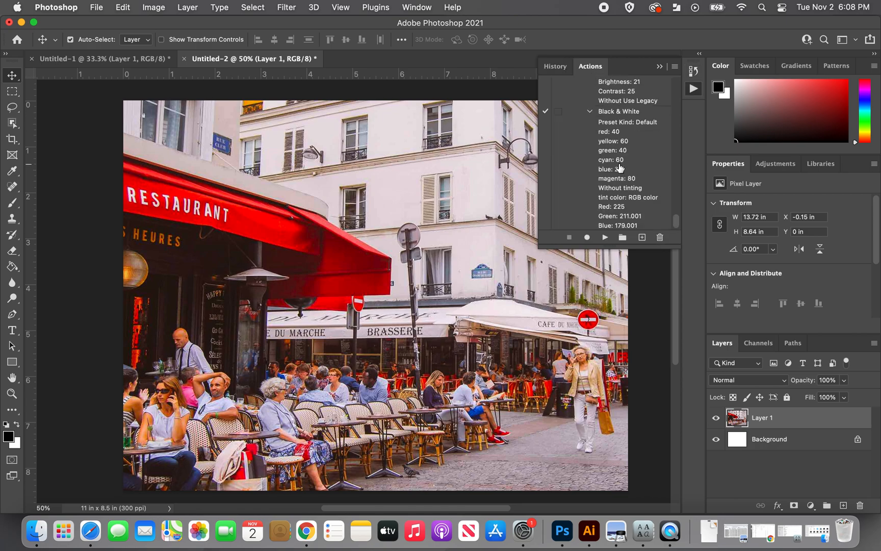
scroll(619, 168, up, 15)
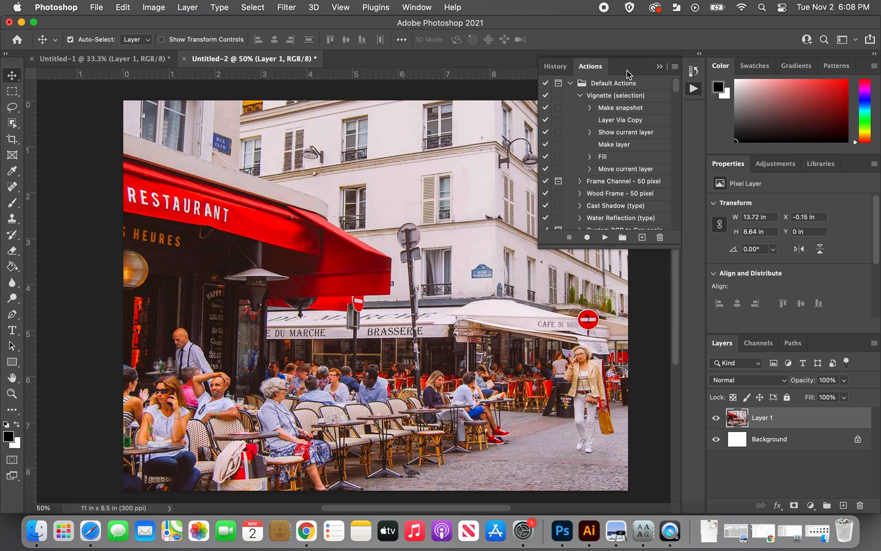
Create a new action set named Homemade Filters.
click(675, 67)
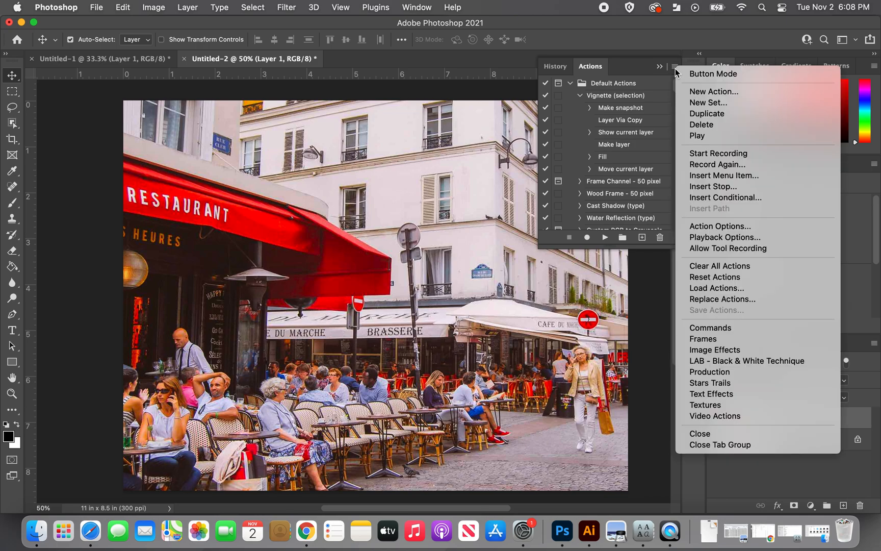
click(707, 103)
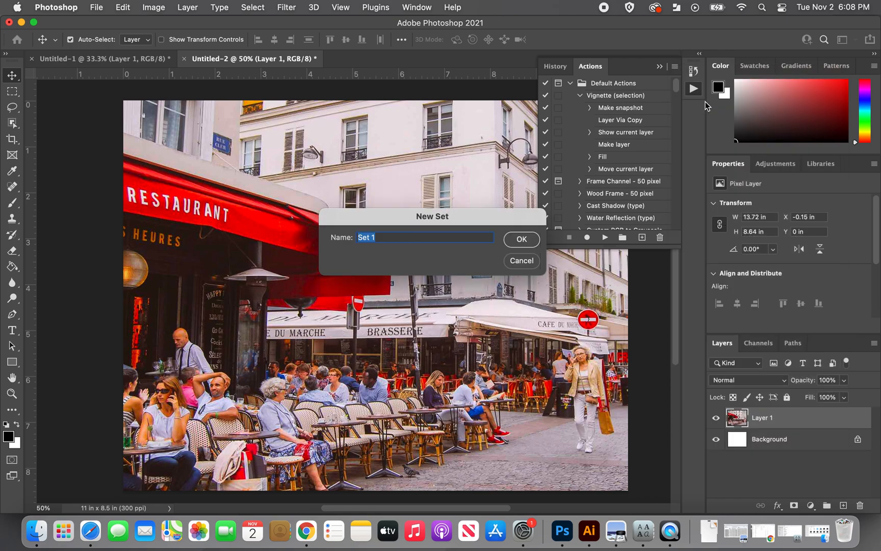
text(Homemade Filters)
click(518, 245)
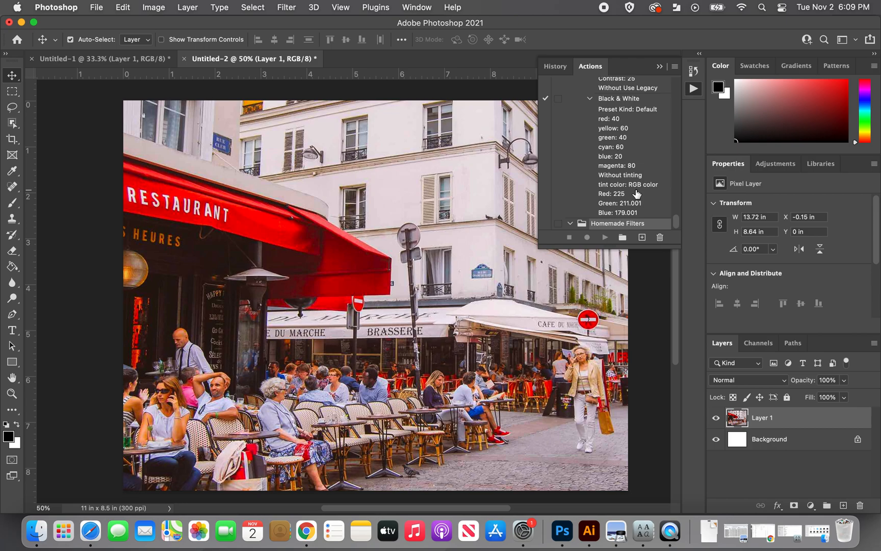
Create a new action named High Contrast BW in the Homemade Filters set and start recording it.
click(675, 67)
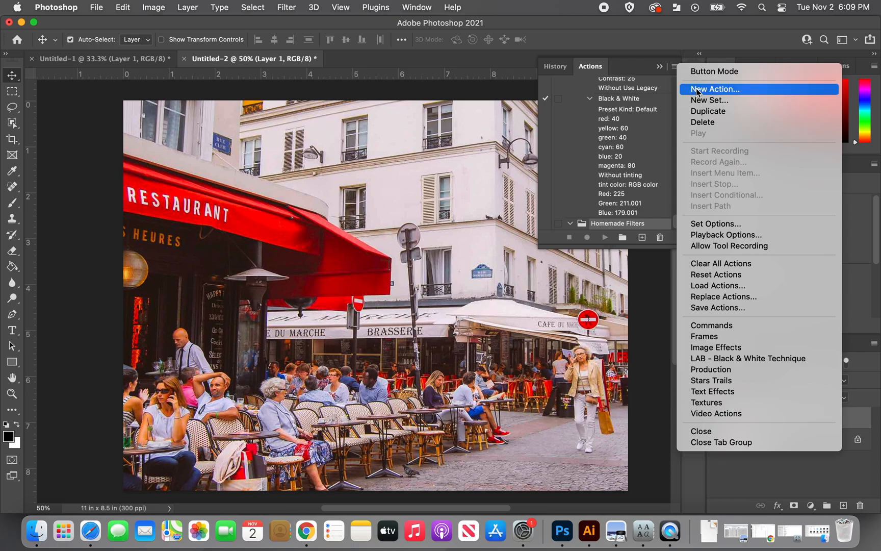
click(730, 90)
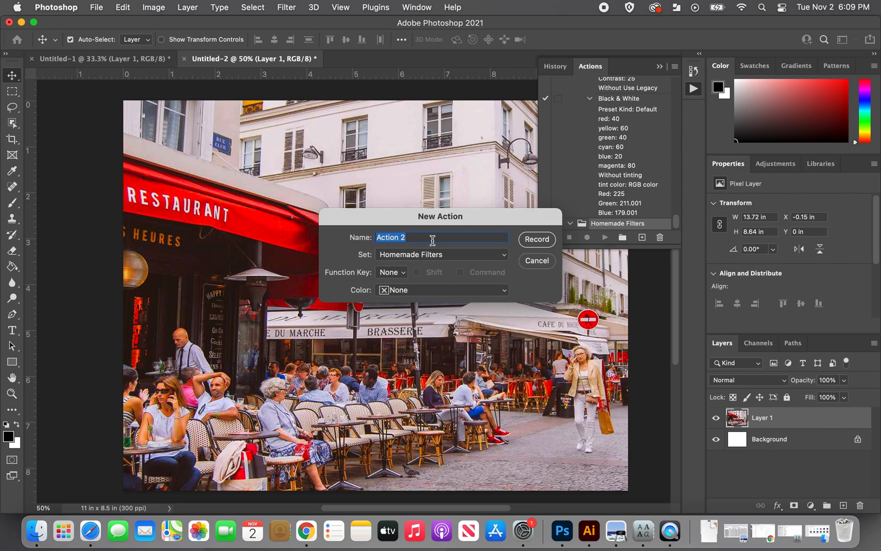
text(High Contrast BW)
click(408, 257)
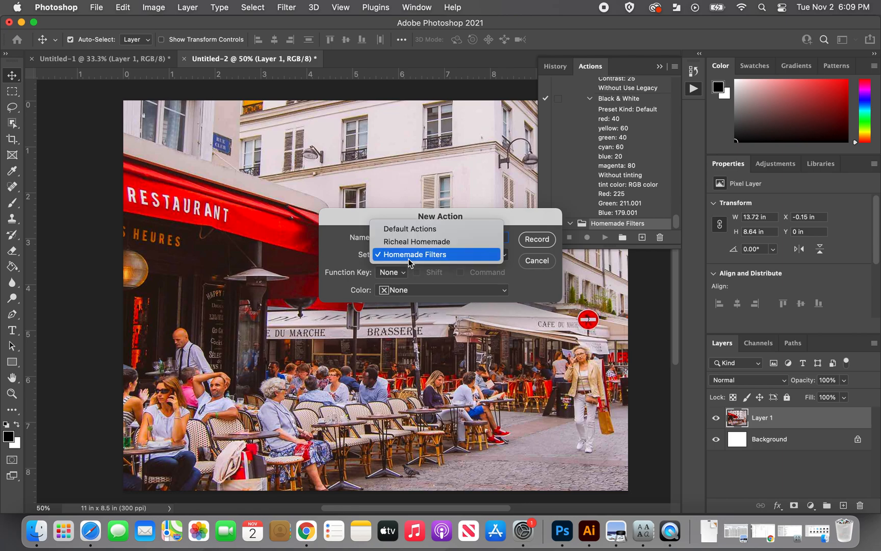
click(409, 259)
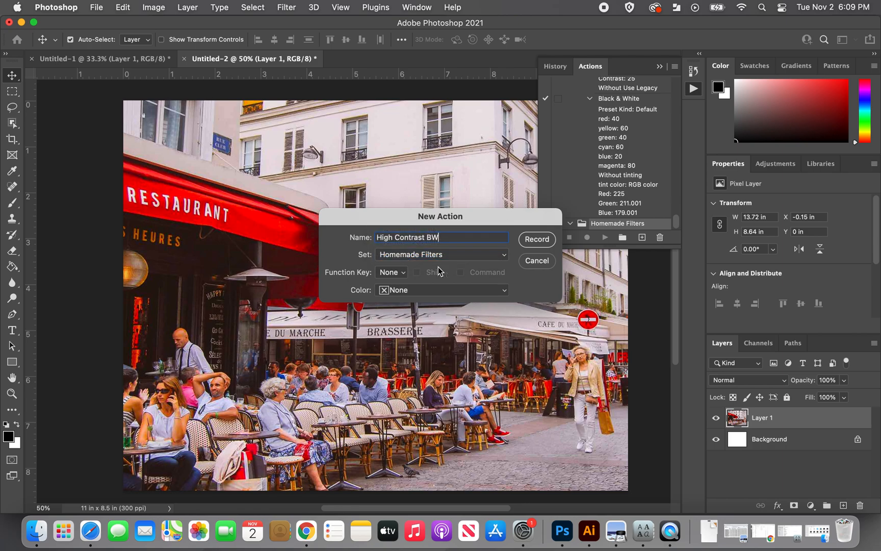
click(534, 241)
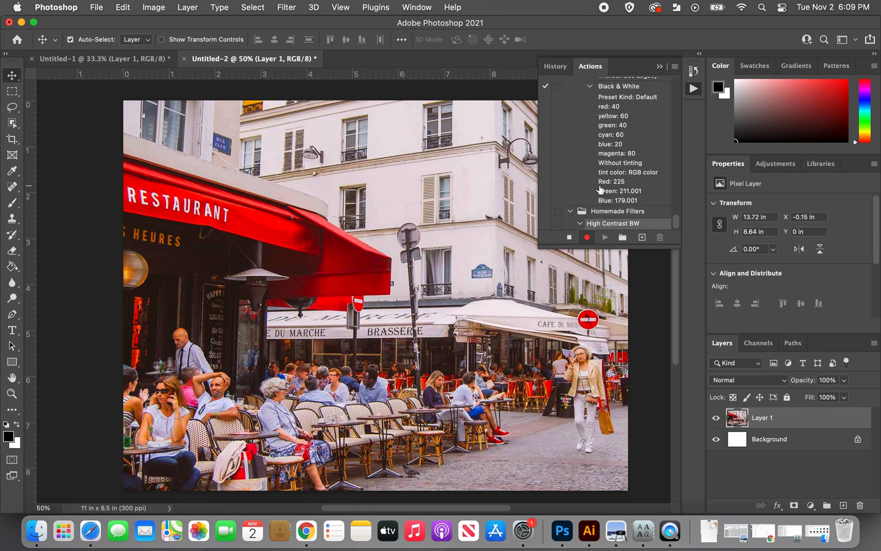
Apply a Levels adjustment to the café photo with input shadows 19, midtones 0.87 and highlights 241.
click(152, 8)
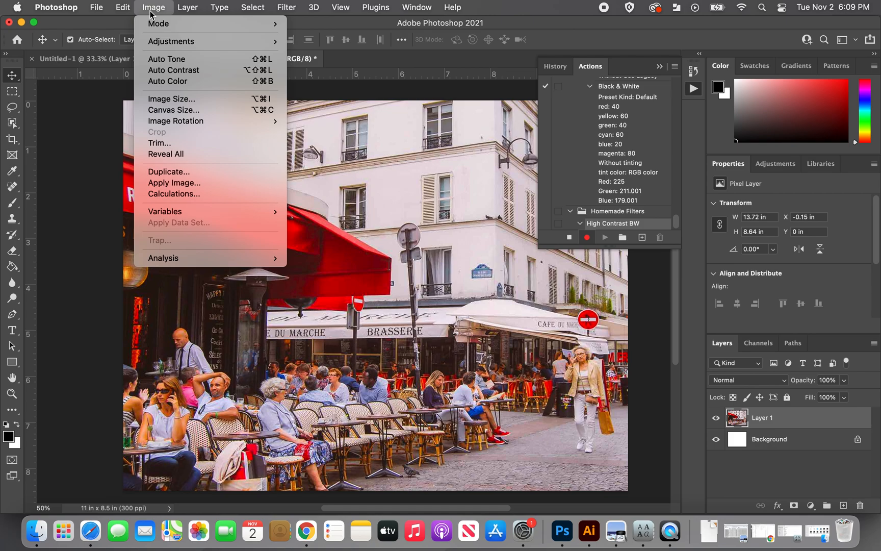
mouse_move(164, 41)
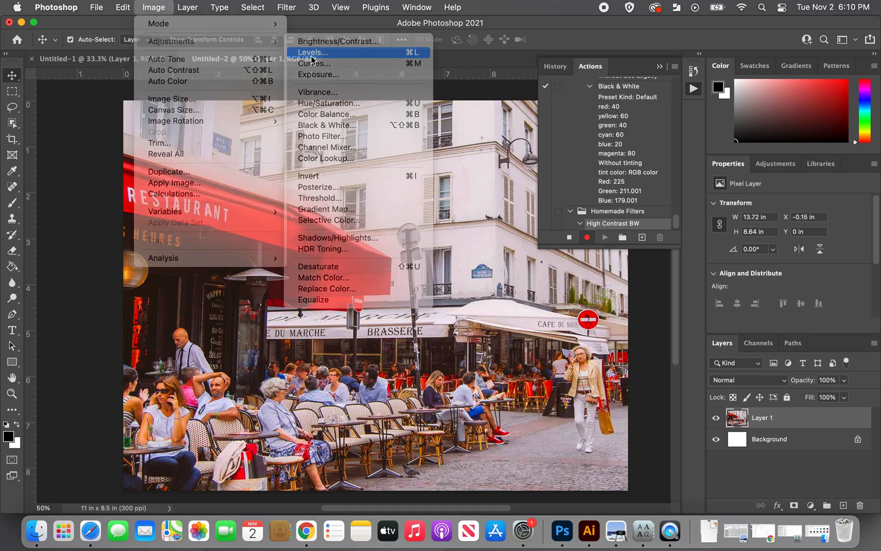
click(312, 54)
drag(579, 137, 575, 237)
drag(553, 371, 565, 373)
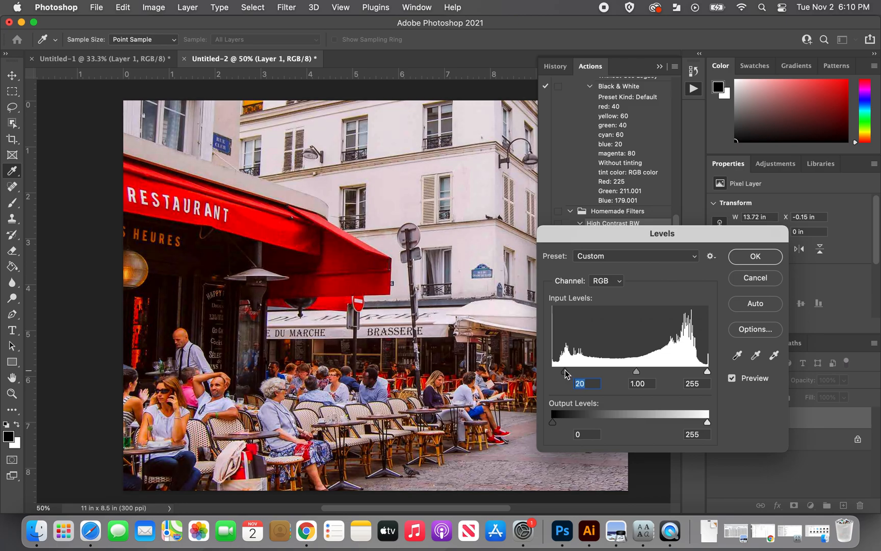
drag(707, 372, 699, 374)
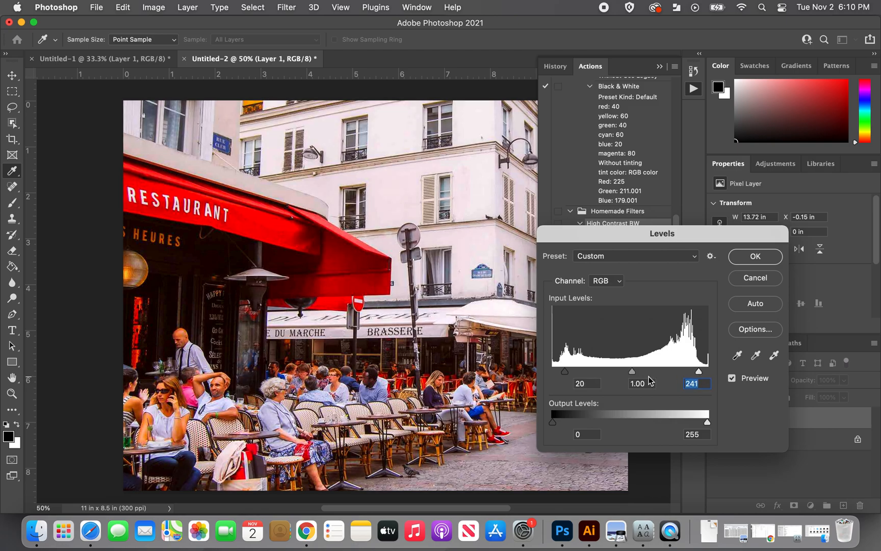
drag(633, 371, 638, 376)
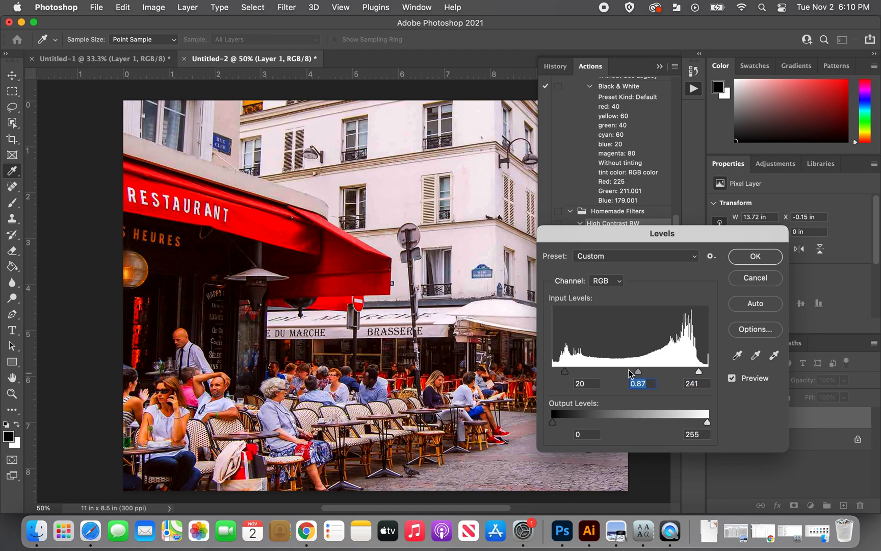
drag(565, 375, 564, 374)
click(565, 375)
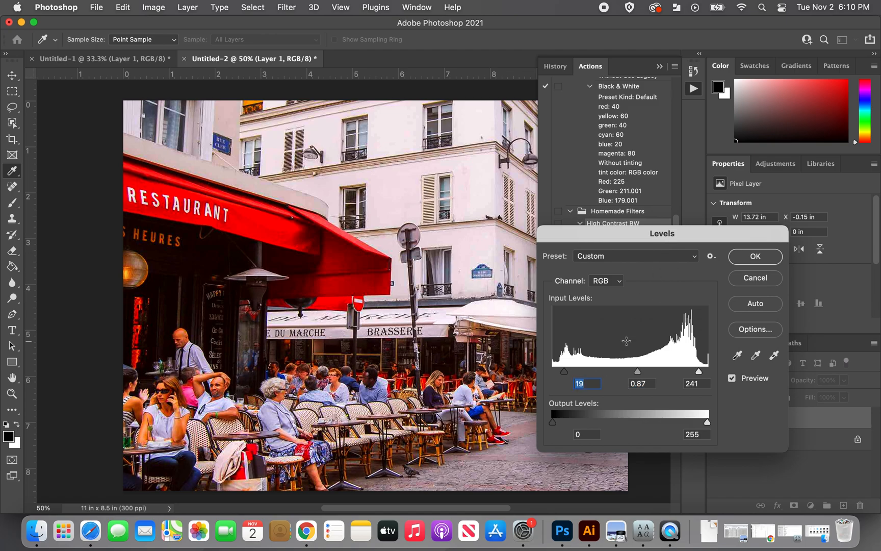
click(745, 258)
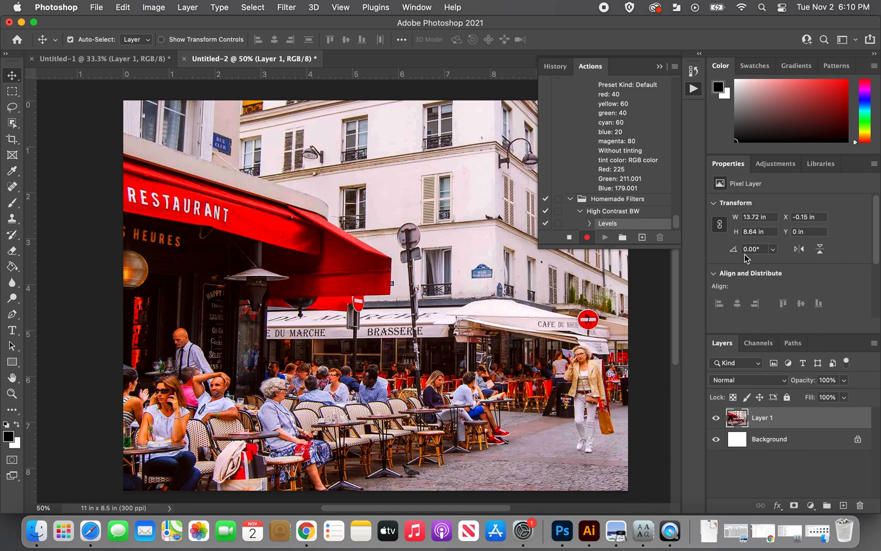
Apply a Brightness/Contrast adjustment to the photo with brightness 8 and contrast 13.
click(155, 8)
mouse_move(255, 41)
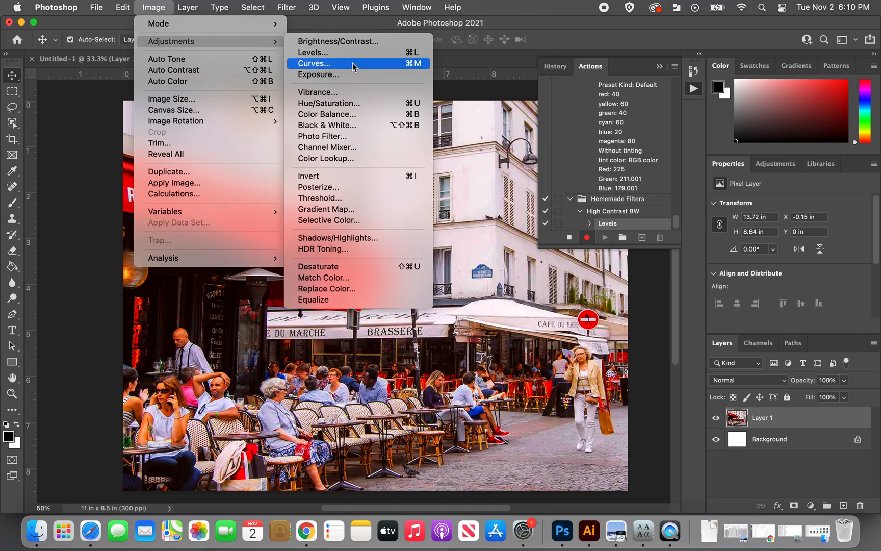
click(356, 42)
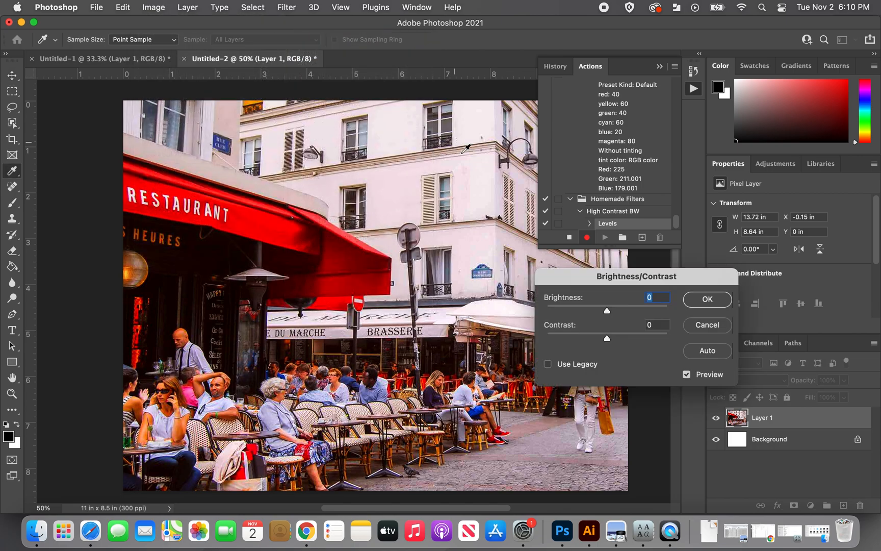
click(605, 338)
drag(605, 339, 608, 311)
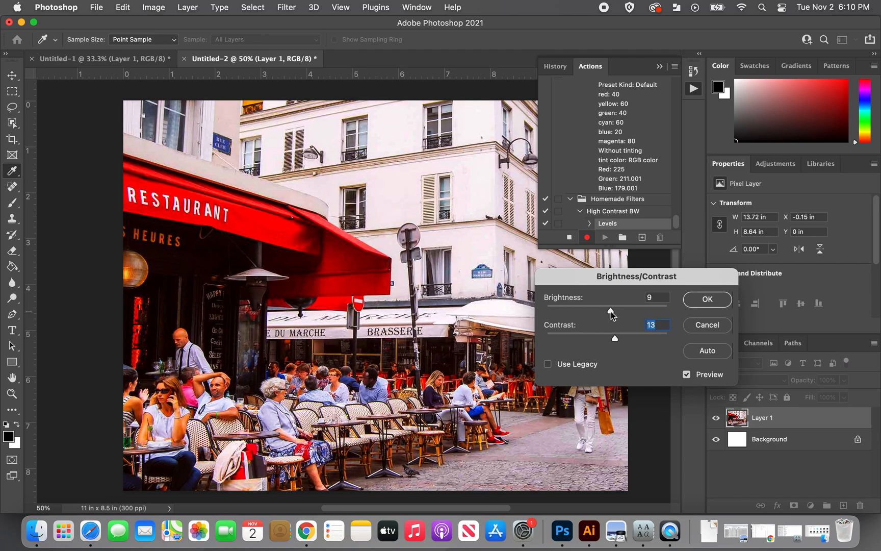
drag(610, 310, 610, 310)
click(708, 302)
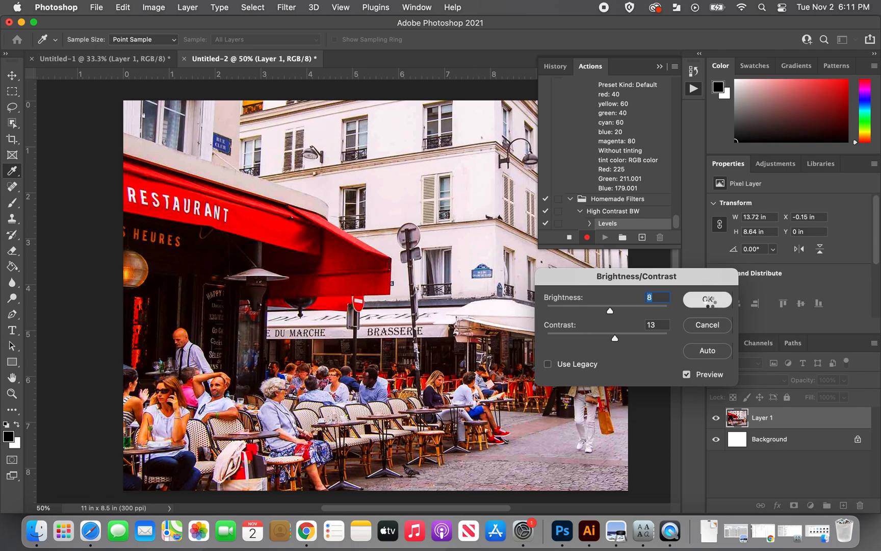
Apply a Black & White adjustment with Reds 21, Yellows 81, Greens 49 and Cyans 59, fine-tuning Blues and Magentas, and stop recording the action.
click(153, 8)
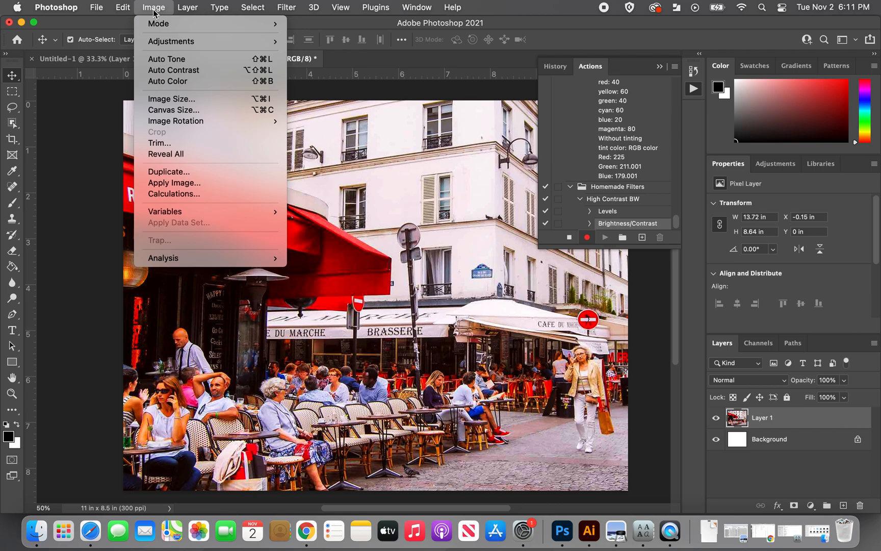
mouse_move(164, 42)
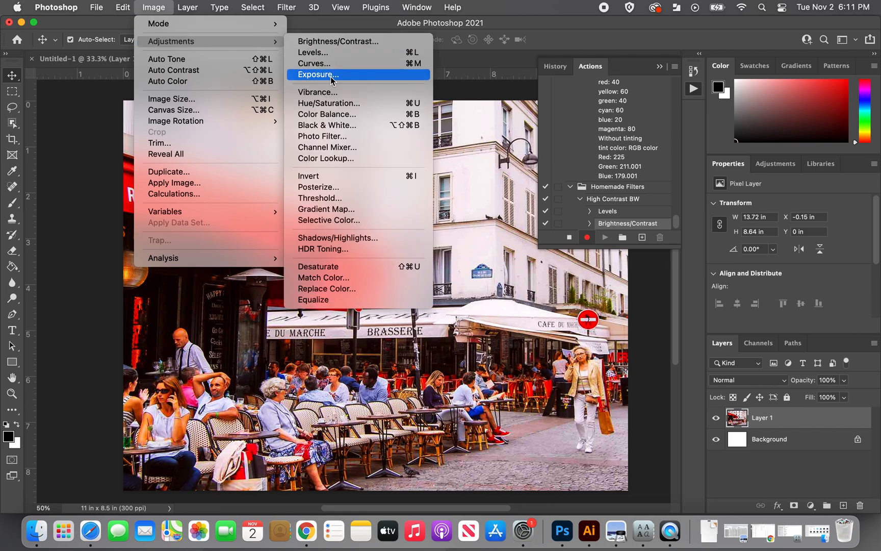
click(345, 127)
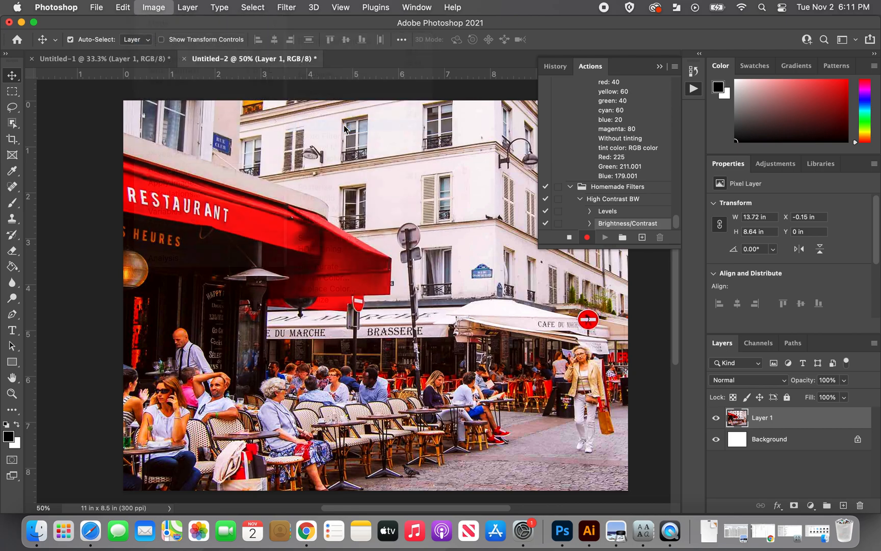
drag(383, 81, 644, 146)
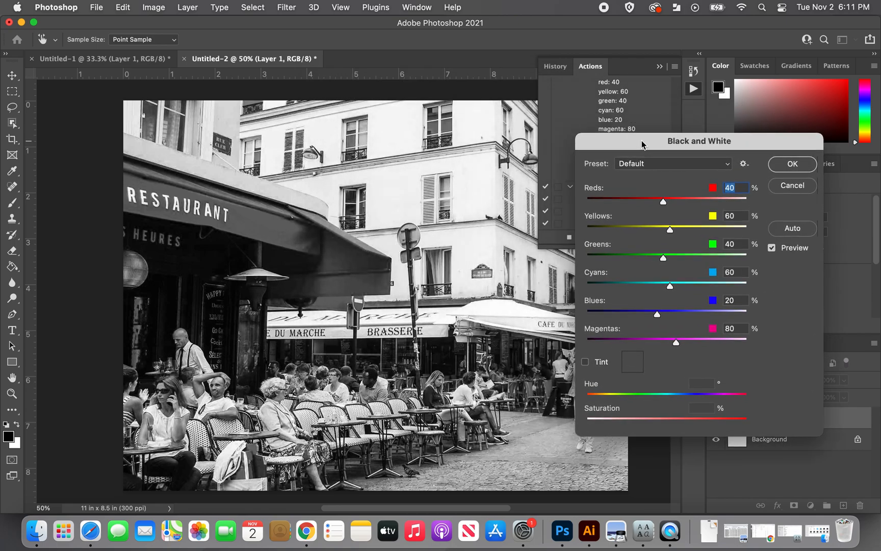
drag(663, 202, 667, 260)
drag(669, 287, 670, 289)
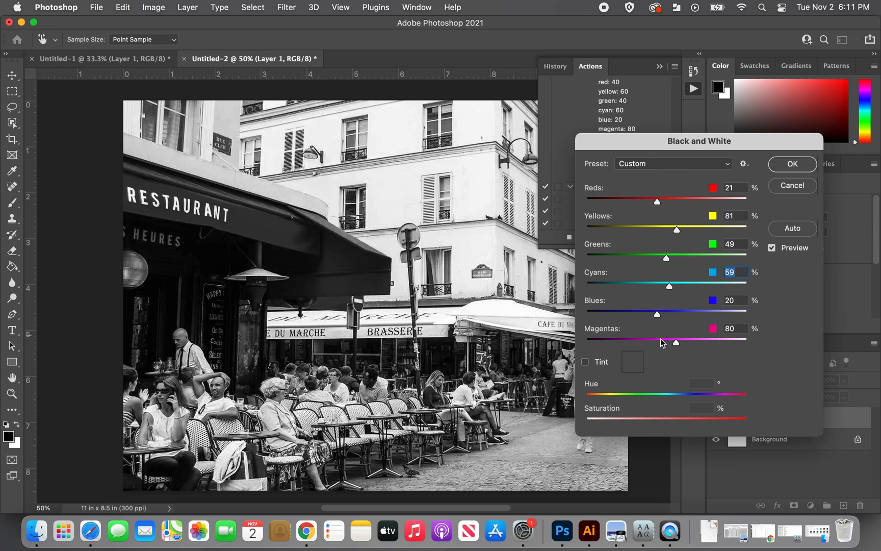
drag(656, 316, 675, 343)
click(778, 167)
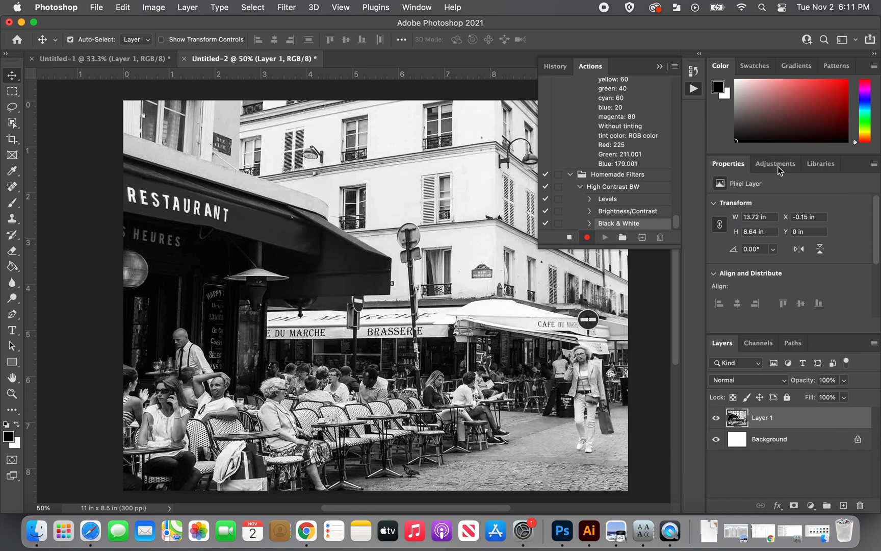
click(569, 239)
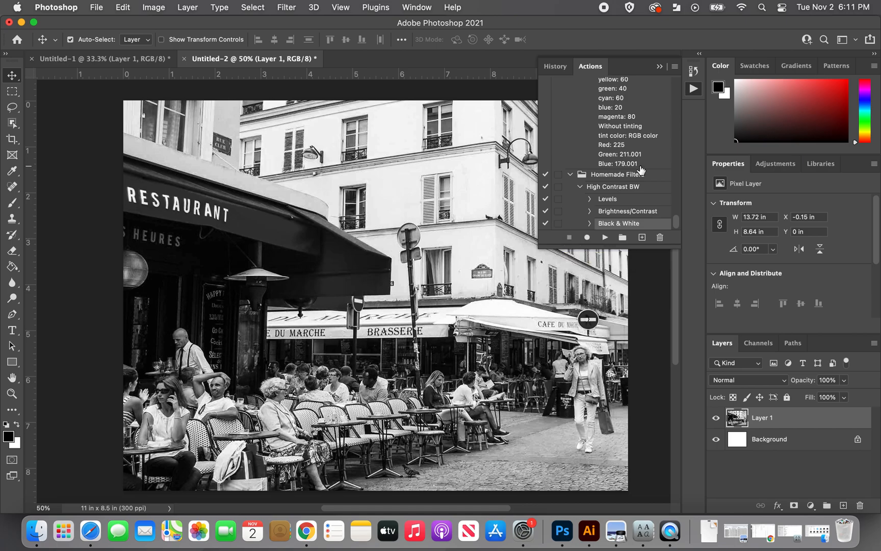
Expand the recorded Levels and Brightness/Contrast steps of the High Contrast BW action to review their settings.
click(589, 199)
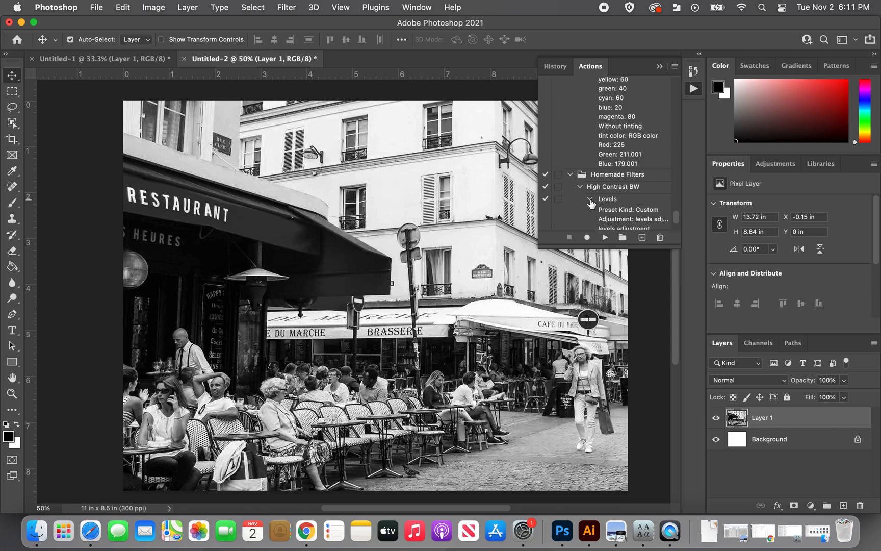
scroll(636, 204, down, 3)
scroll(637, 204, down, 1)
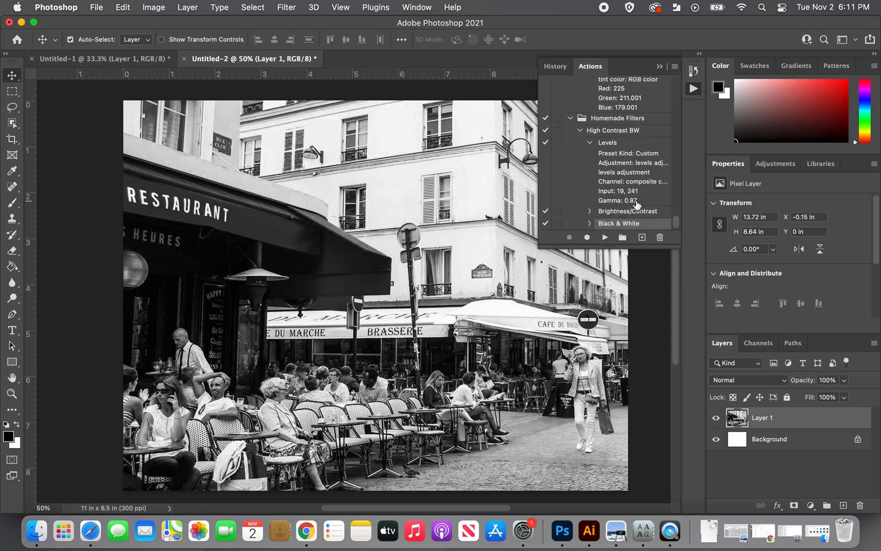
click(589, 211)
scroll(645, 212, down, 2)
scroll(644, 213, down, 1)
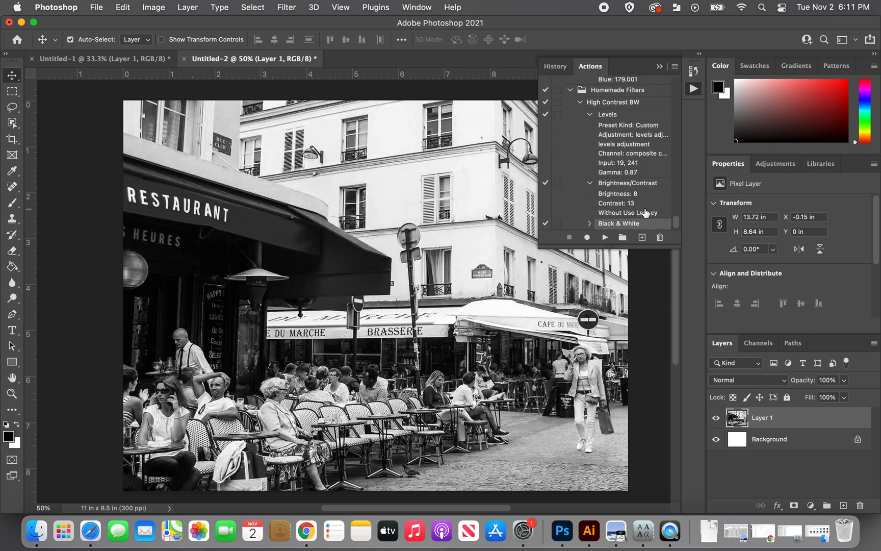
Expand the recorded Black & White step of the High Contrast BW action and review its settings.
click(590, 224)
scroll(645, 202, down, 10)
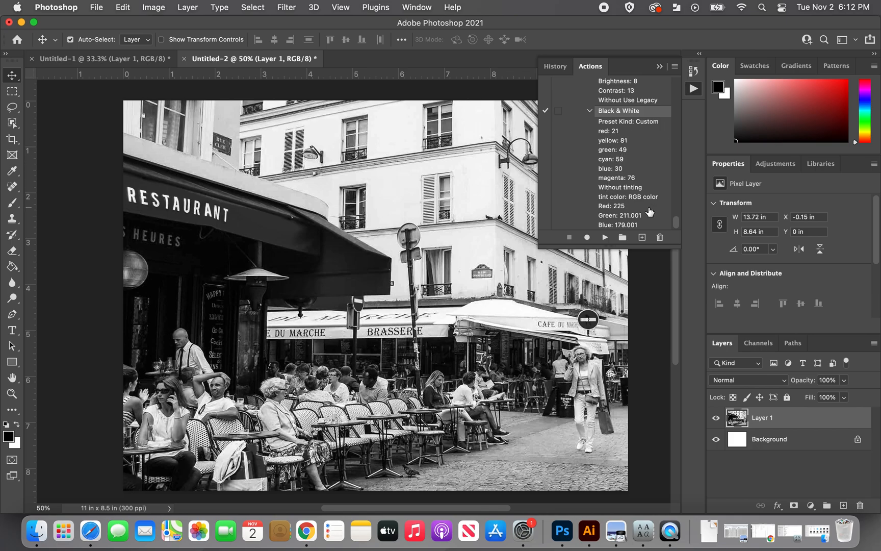
scroll(649, 211, up, 5)
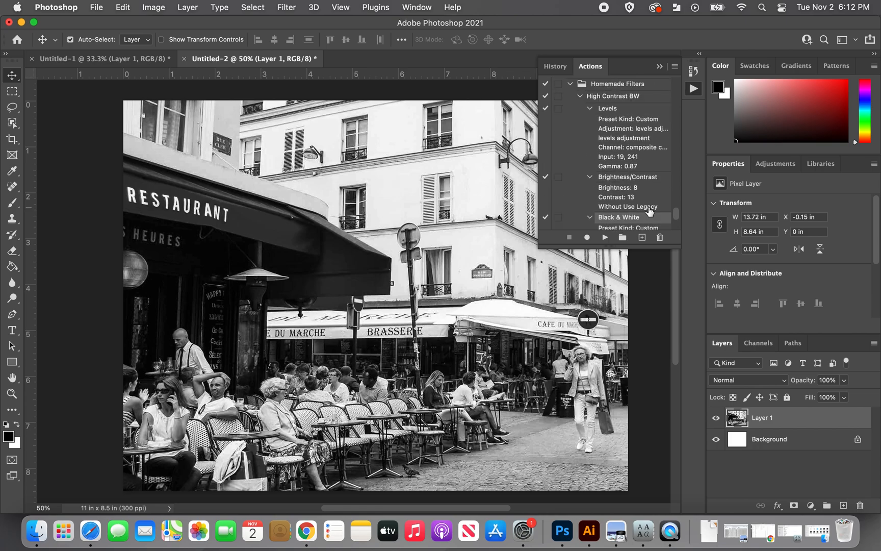
scroll(649, 211, up, 3)
scroll(649, 211, down, 4)
click(675, 67)
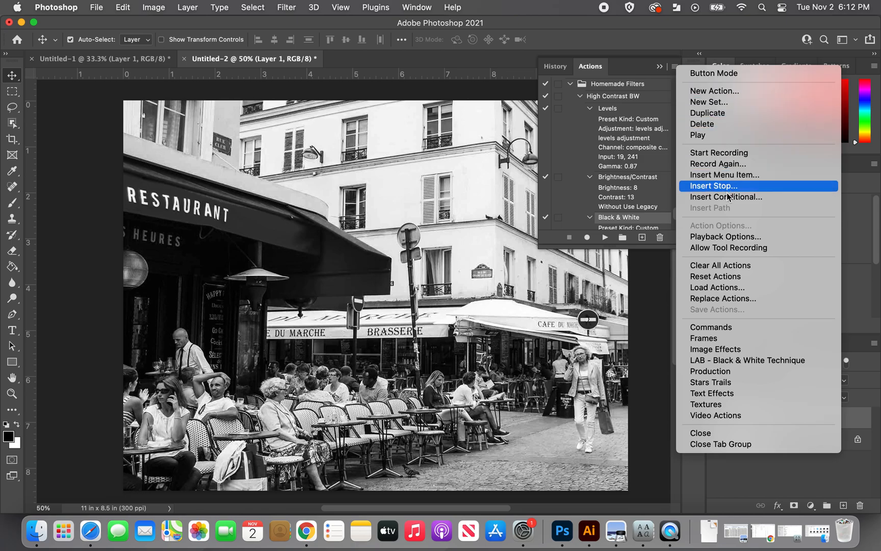
click(624, 100)
click(647, 97)
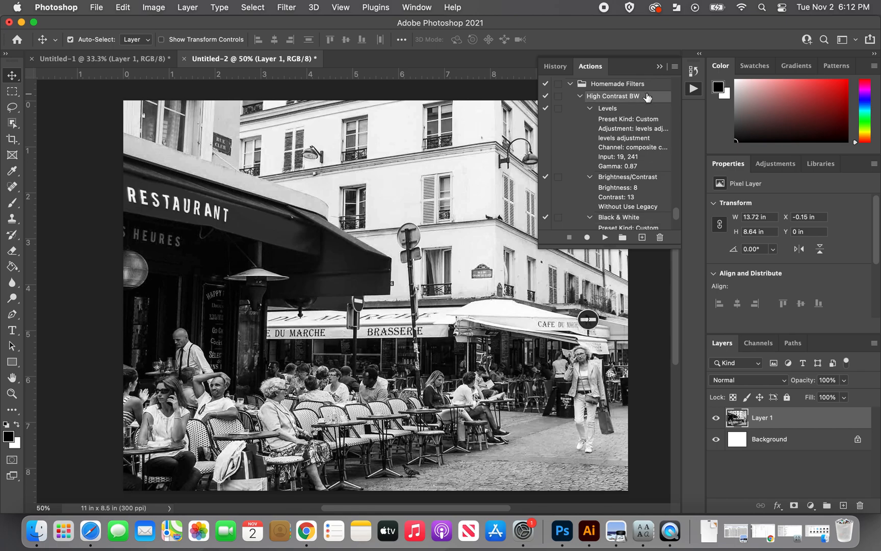
click(674, 67)
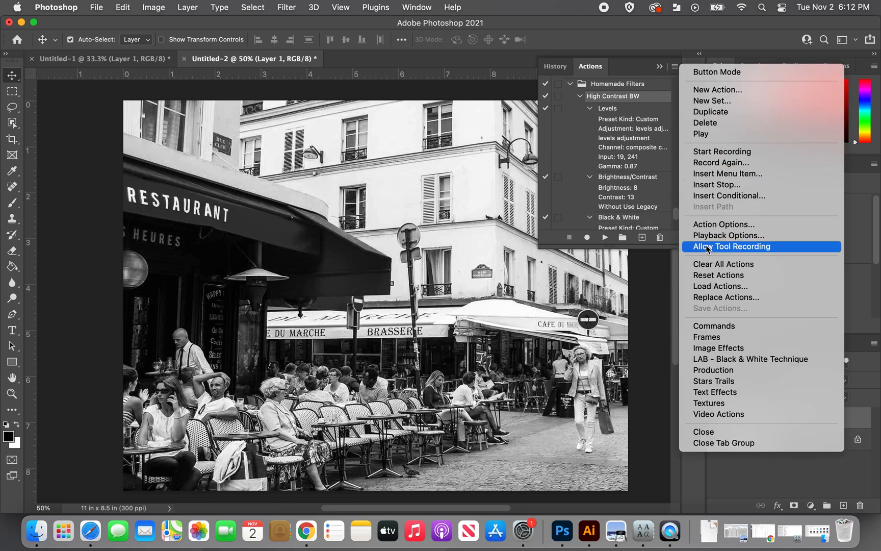
click(605, 88)
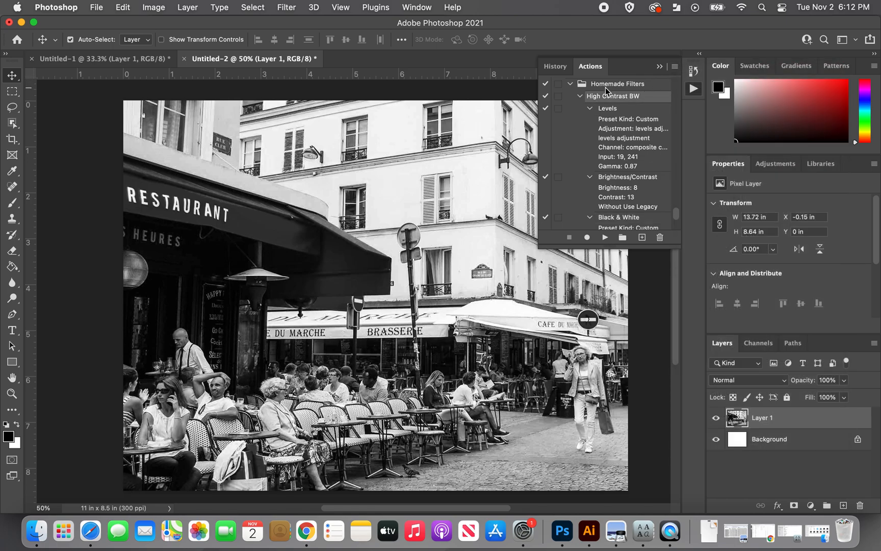
Save the Homemade Filters action set as Homemade Filters.atn in the Actions folder.
click(606, 86)
click(674, 67)
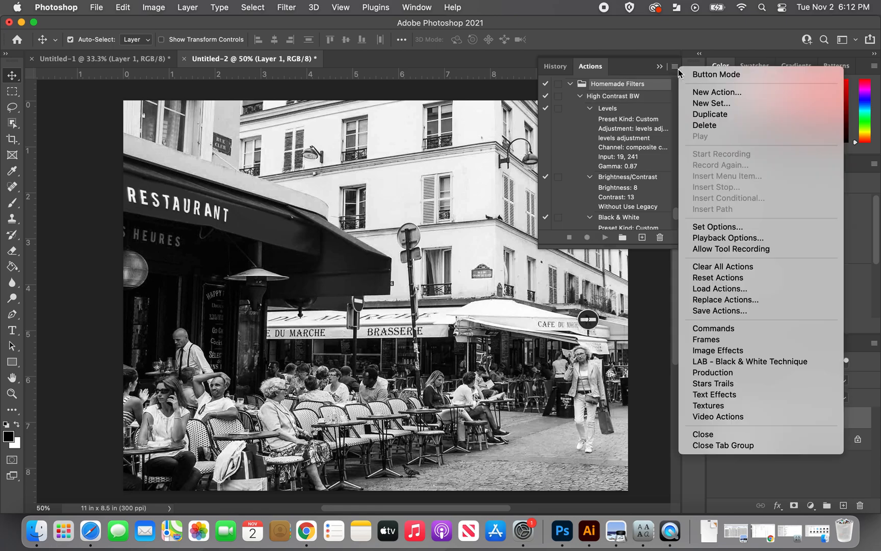
click(712, 311)
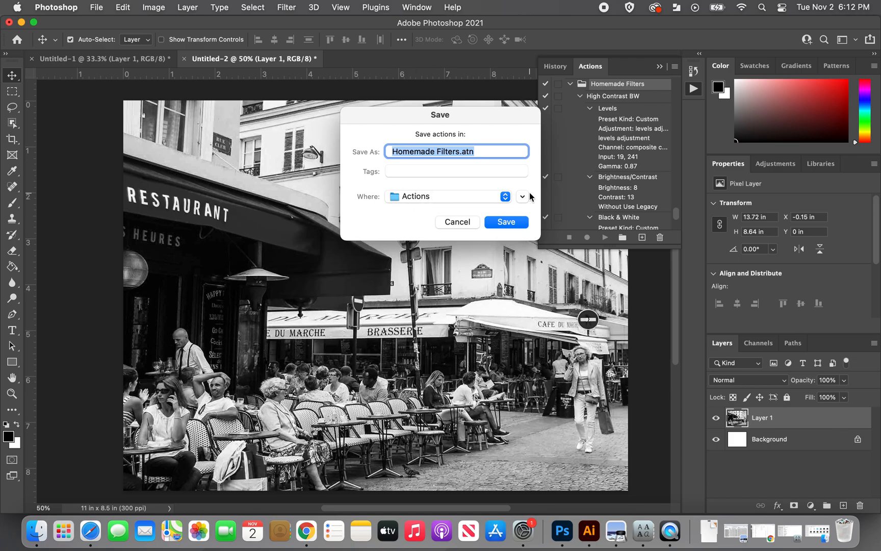
click(514, 223)
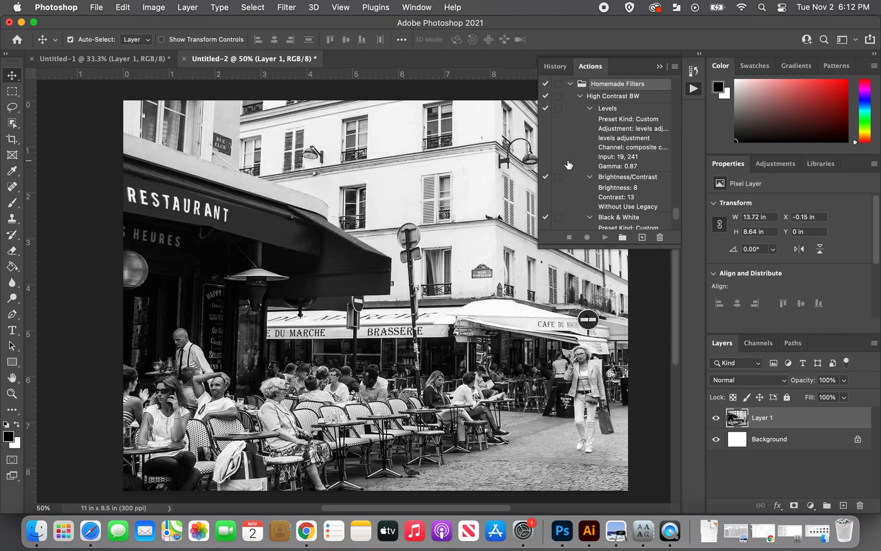
Play the High Contrast BW action on the building photo in Untitled-1 and compare it with the café photo in Untitled-2.
click(97, 60)
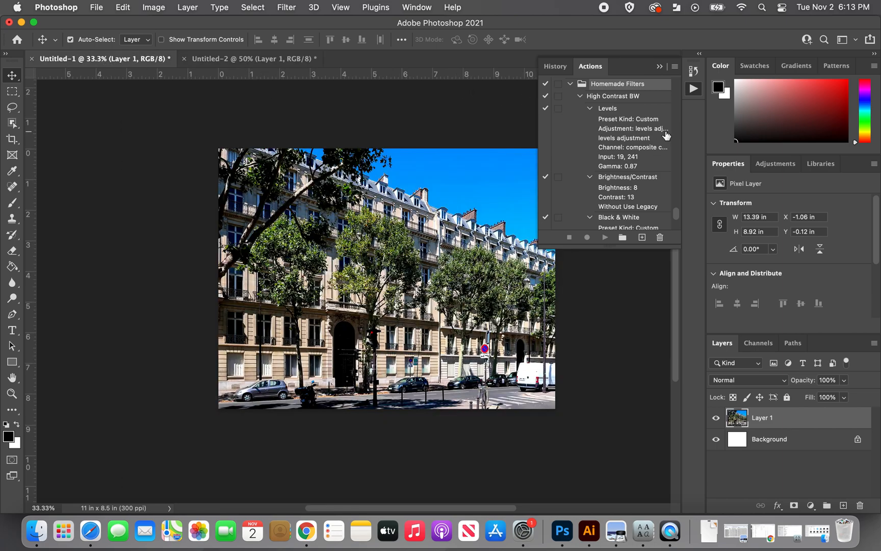
click(644, 101)
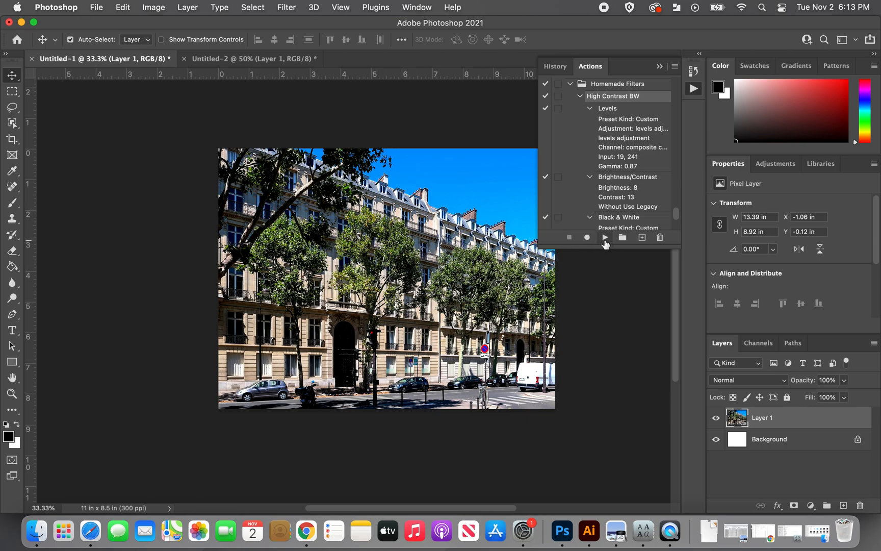
click(604, 238)
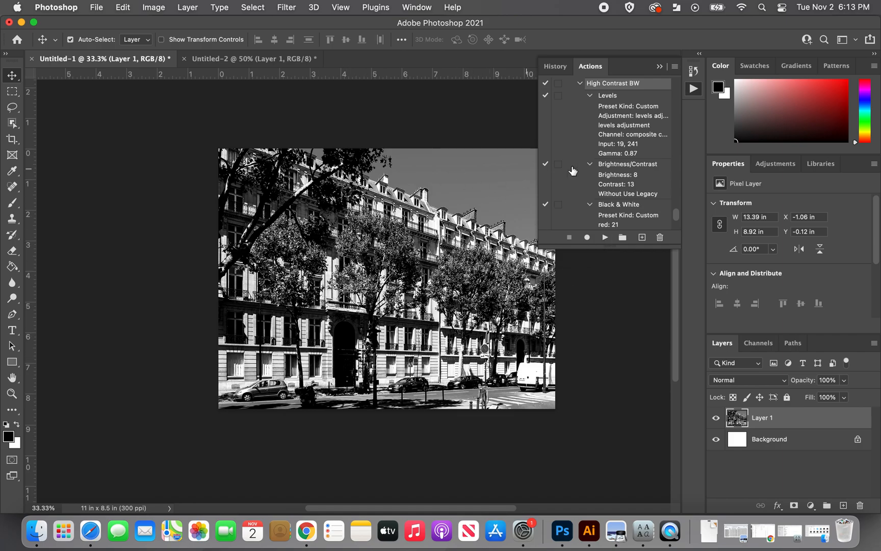
click(239, 60)
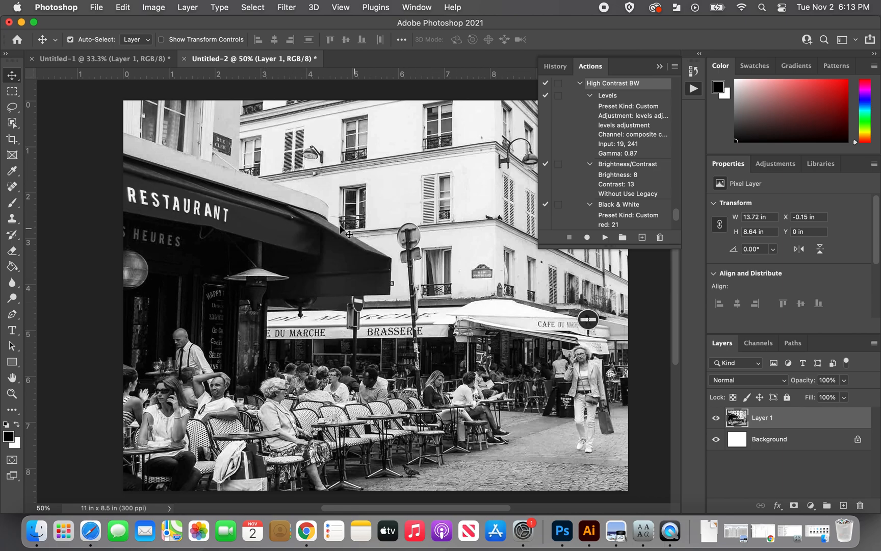
click(91, 60)
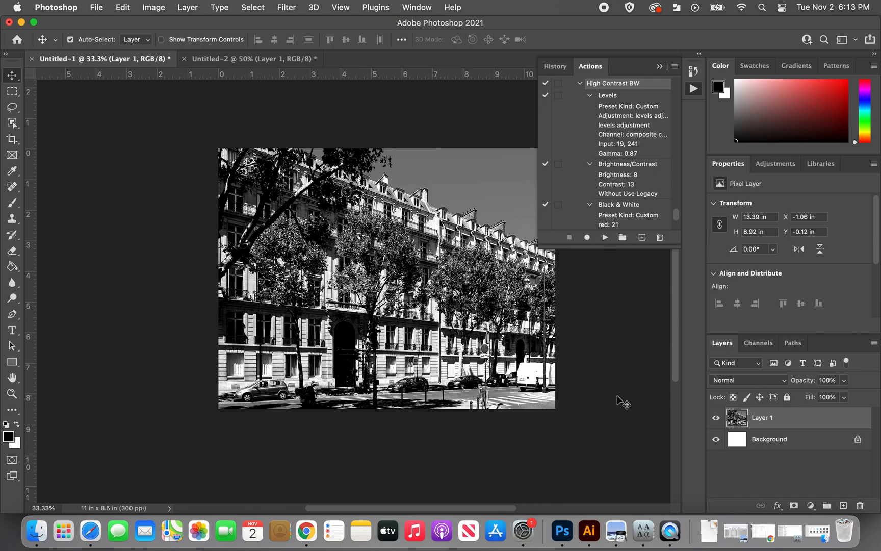